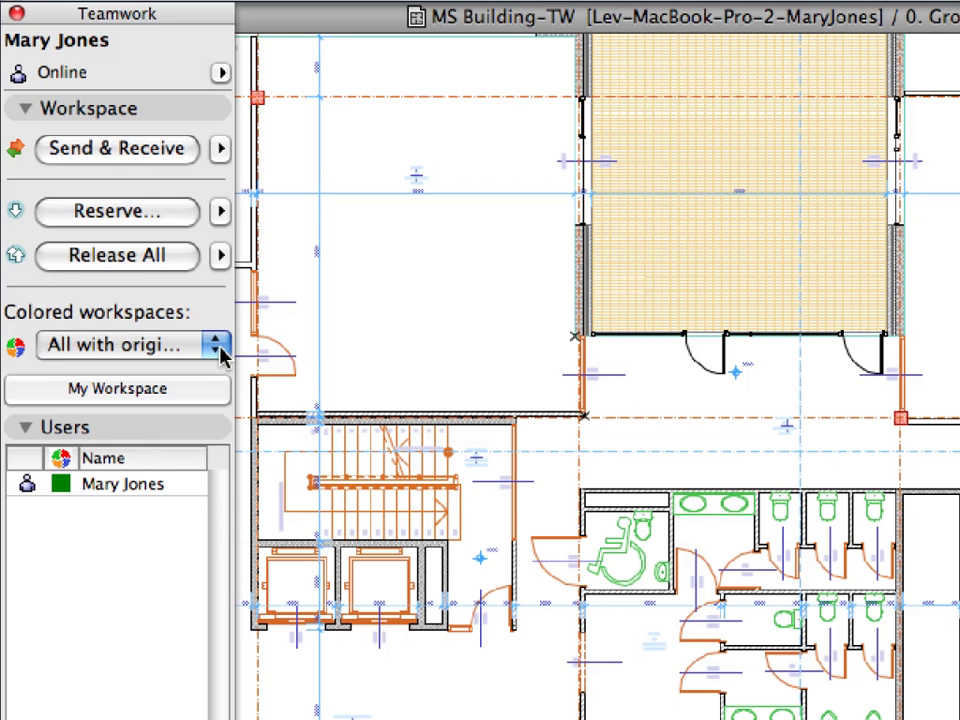
Try Gray out unowned Workspace, then set colored workspaces to Show Reservation by Users.
click(216, 345)
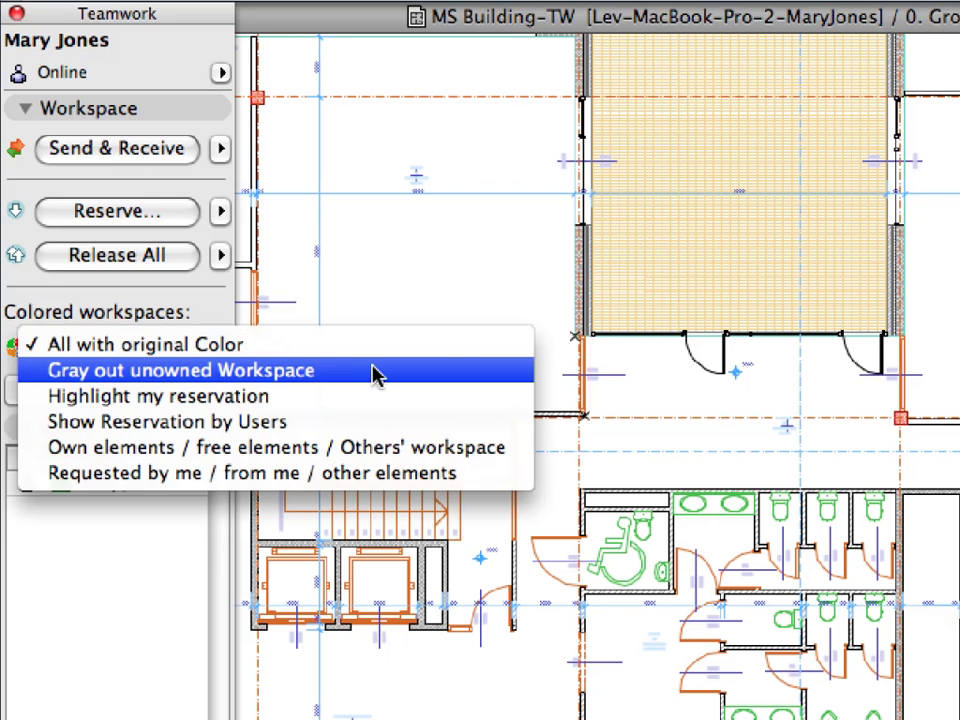
click(413, 371)
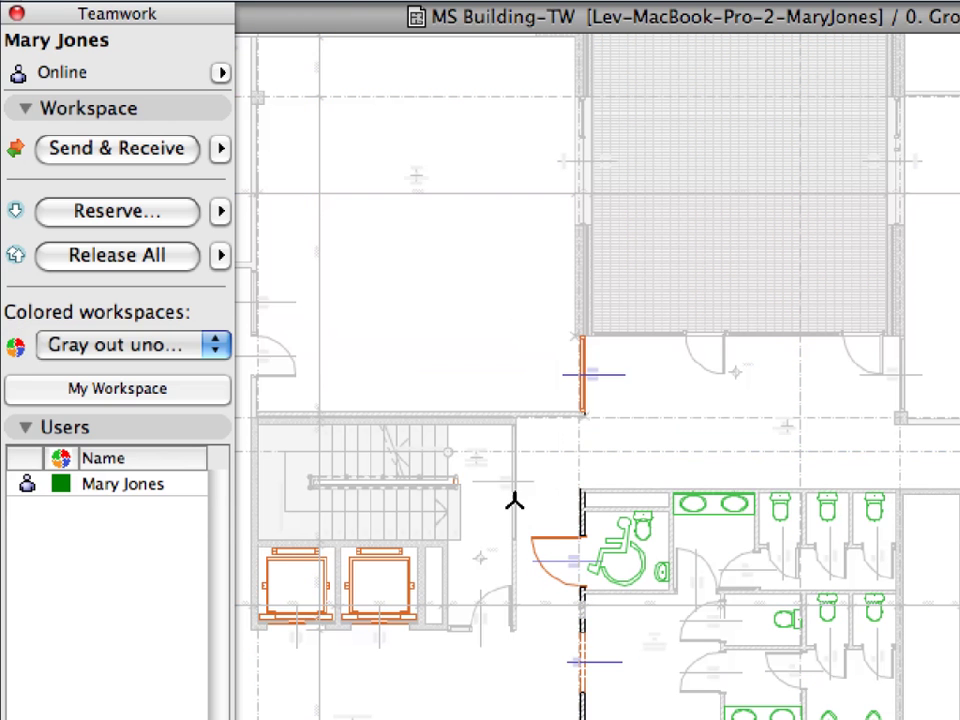
middle_drag(547, 668, 534, 448)
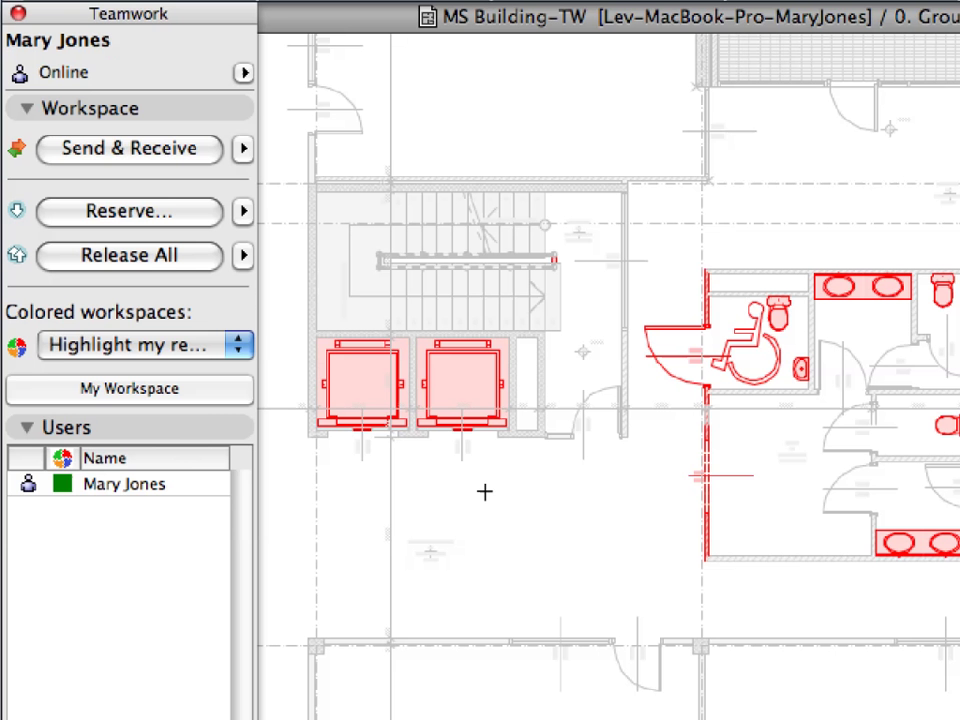
click(245, 348)
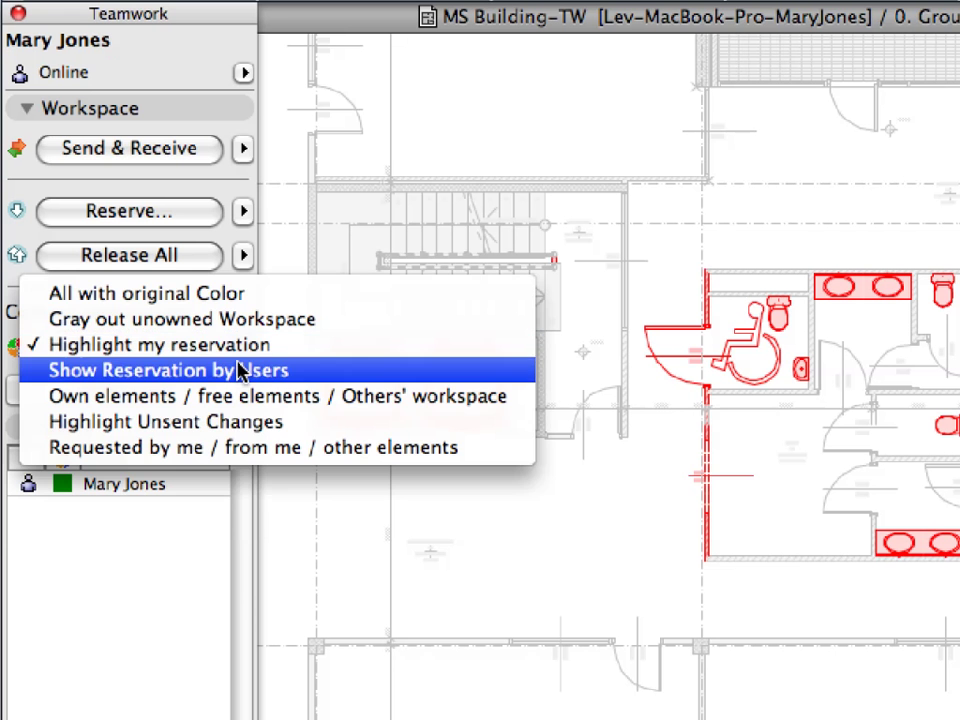
click(414, 372)
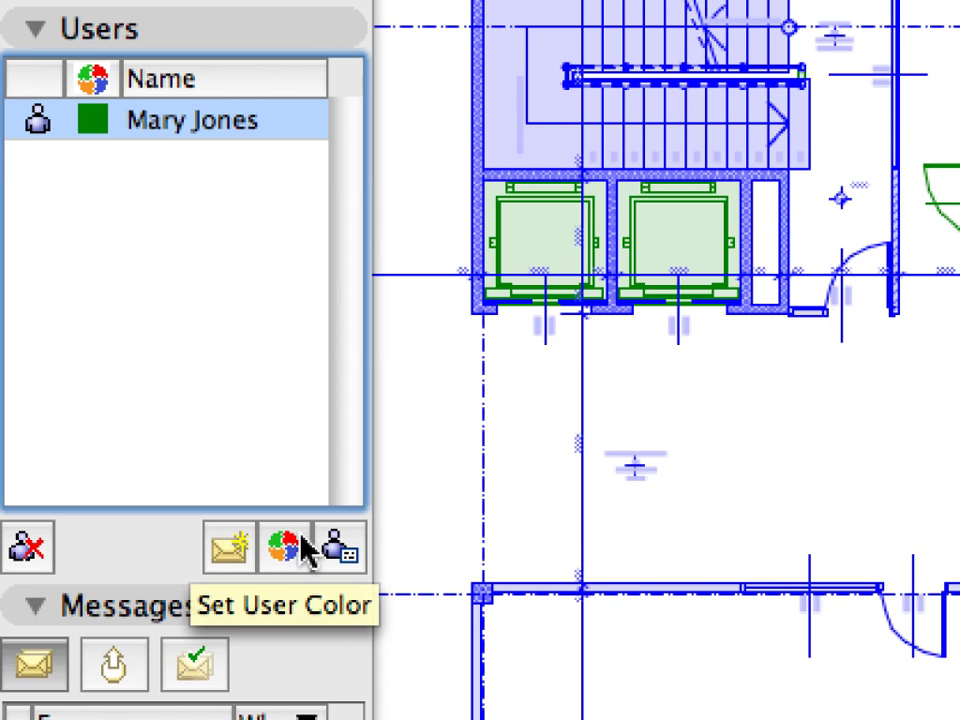
Set the user's reservation colour to Orange from the Color Palettes list.
click(303, 547)
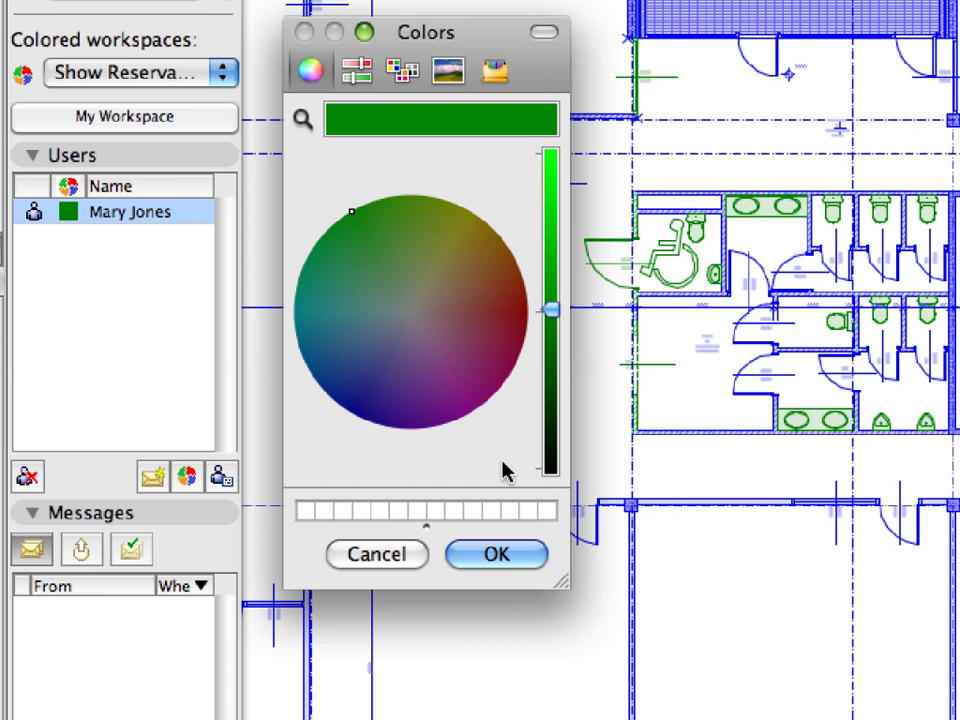
click(402, 70)
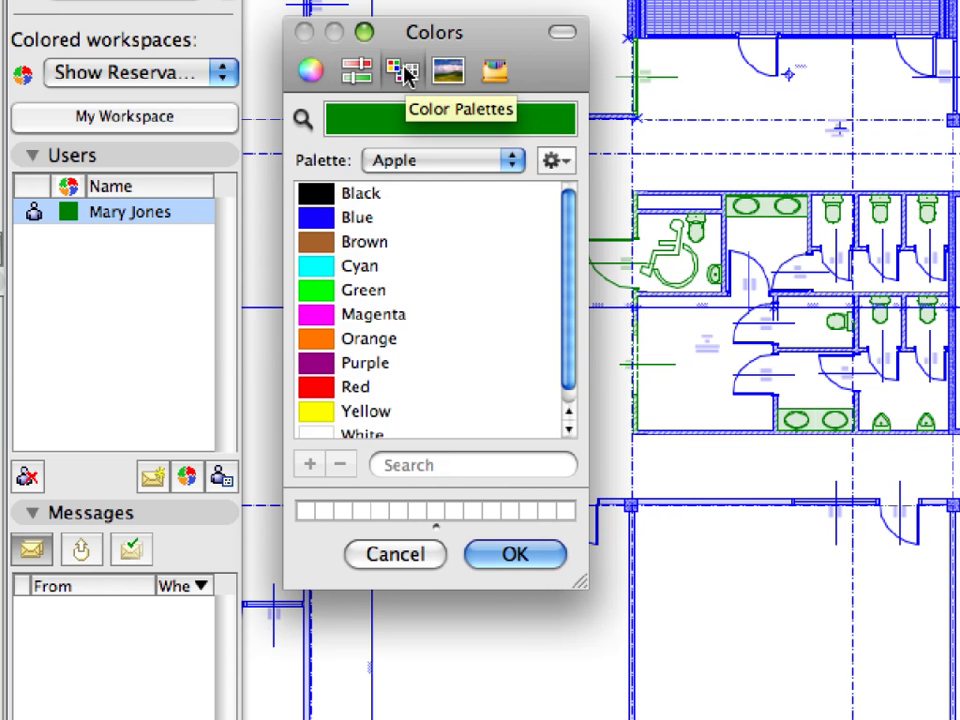
click(369, 343)
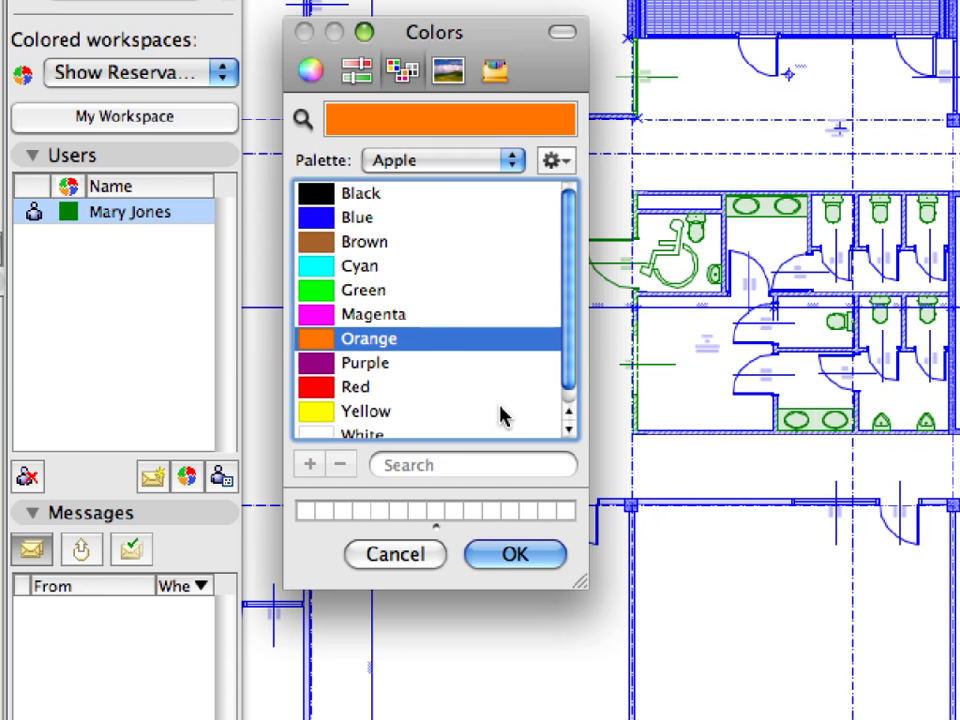
click(515, 555)
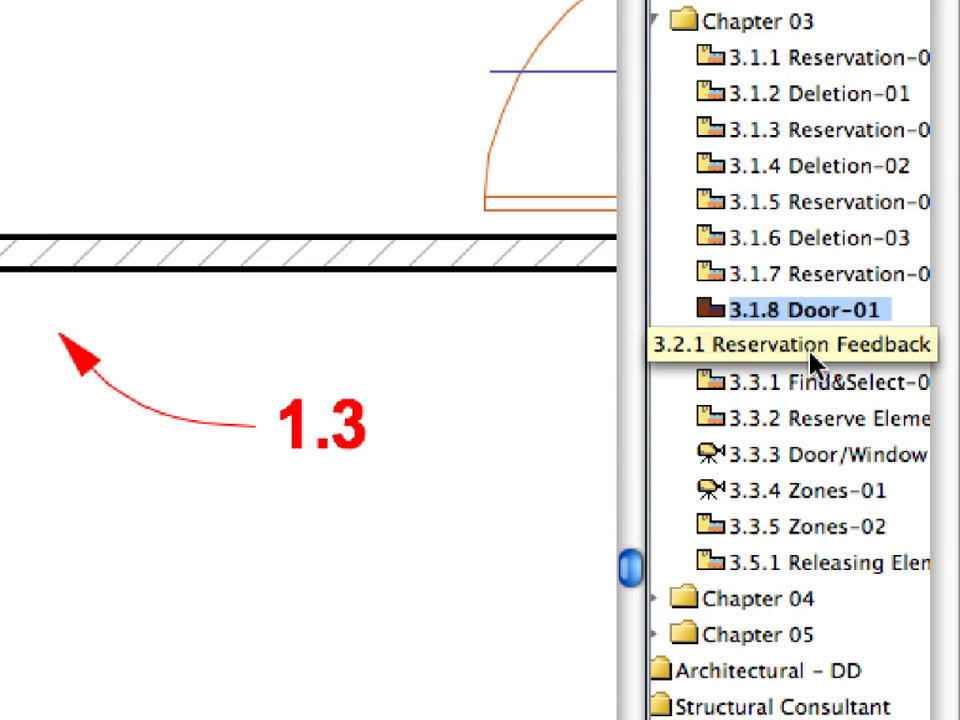
Open the 3.2.1 Reservation Feedback view from the Navigator View Map.
double_click(812, 360)
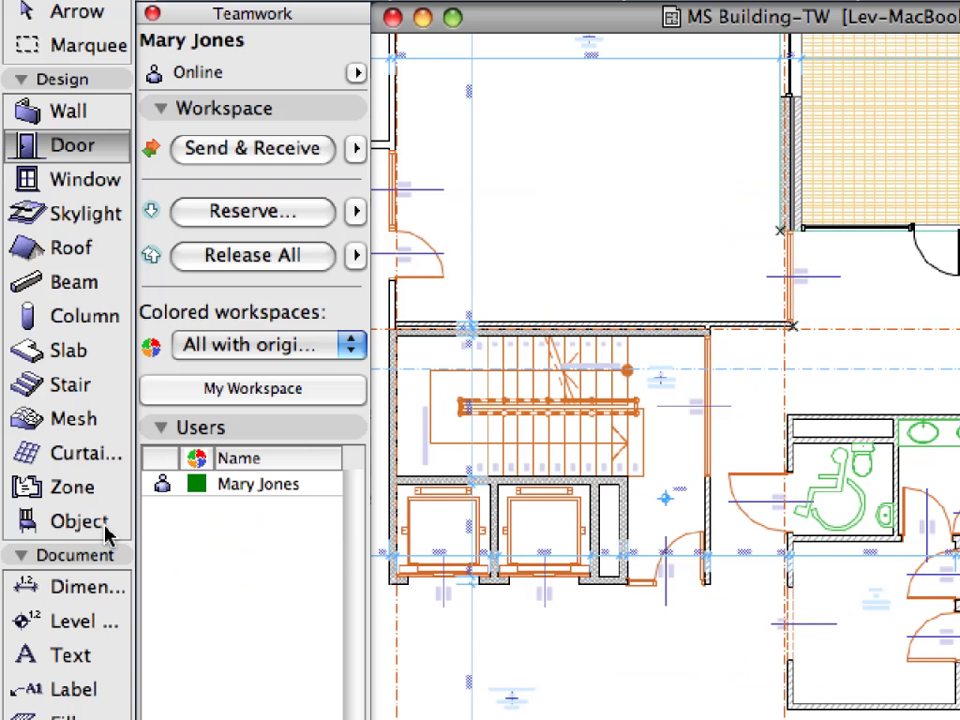
With the Object tool active, use Edit > Select All Objects to select all 68 objects.
click(108, 530)
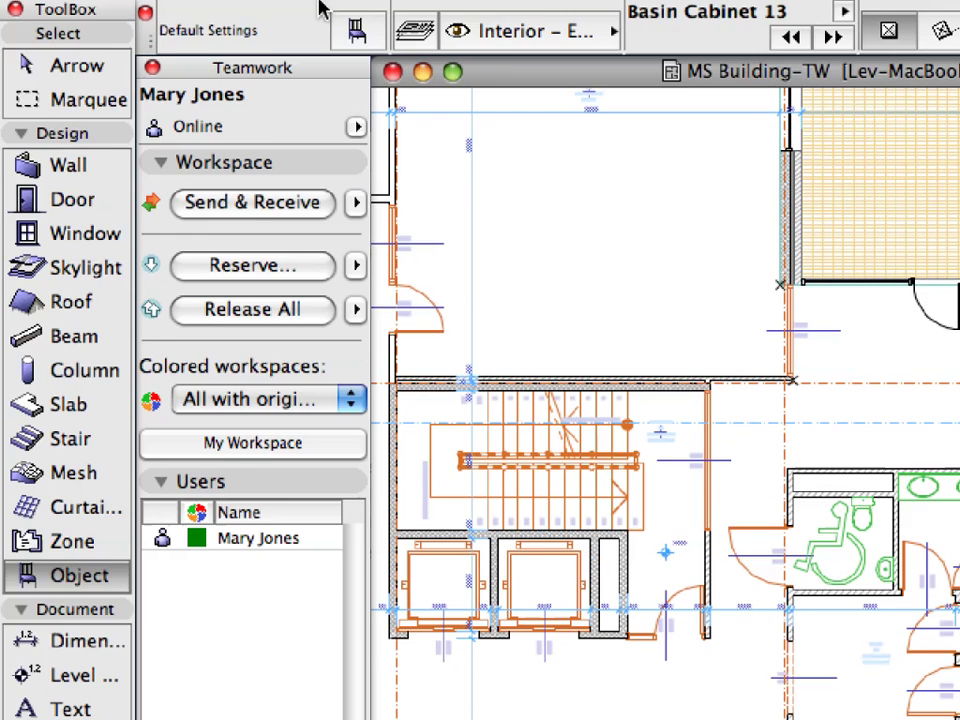
click(288, 13)
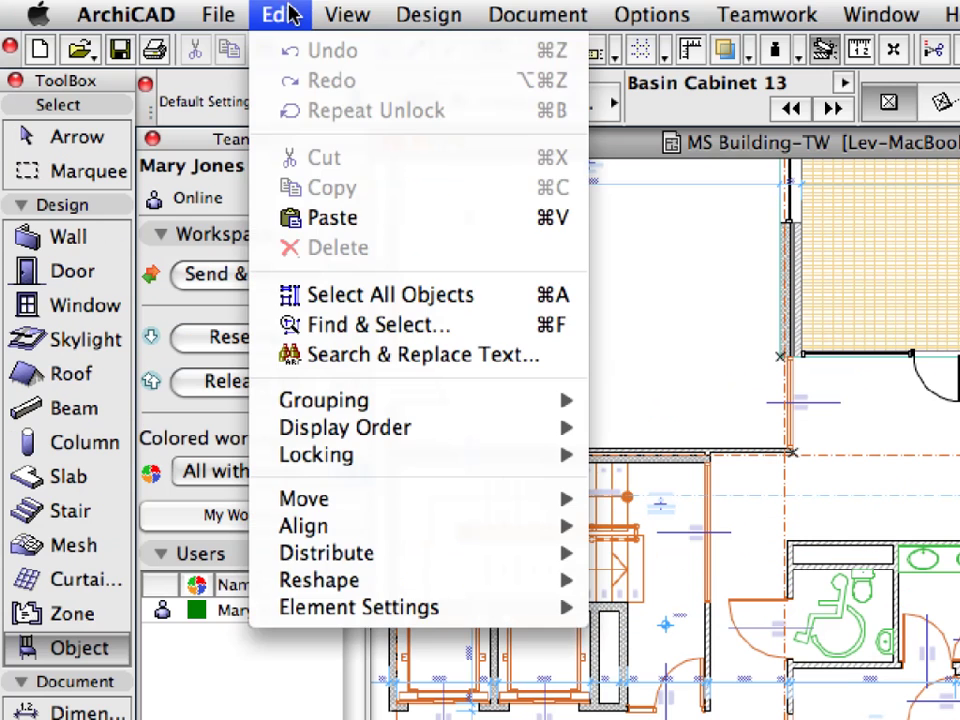
click(495, 304)
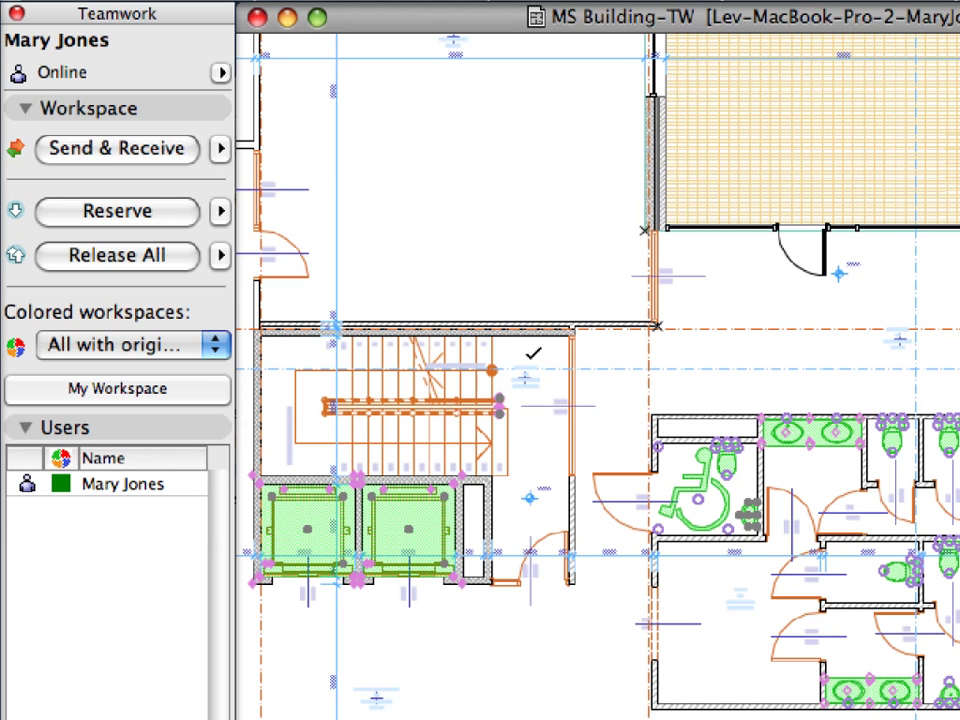
Reserve the 68 selected objects via the Teamwork palette, then deselect with Escape.
click(186, 228)
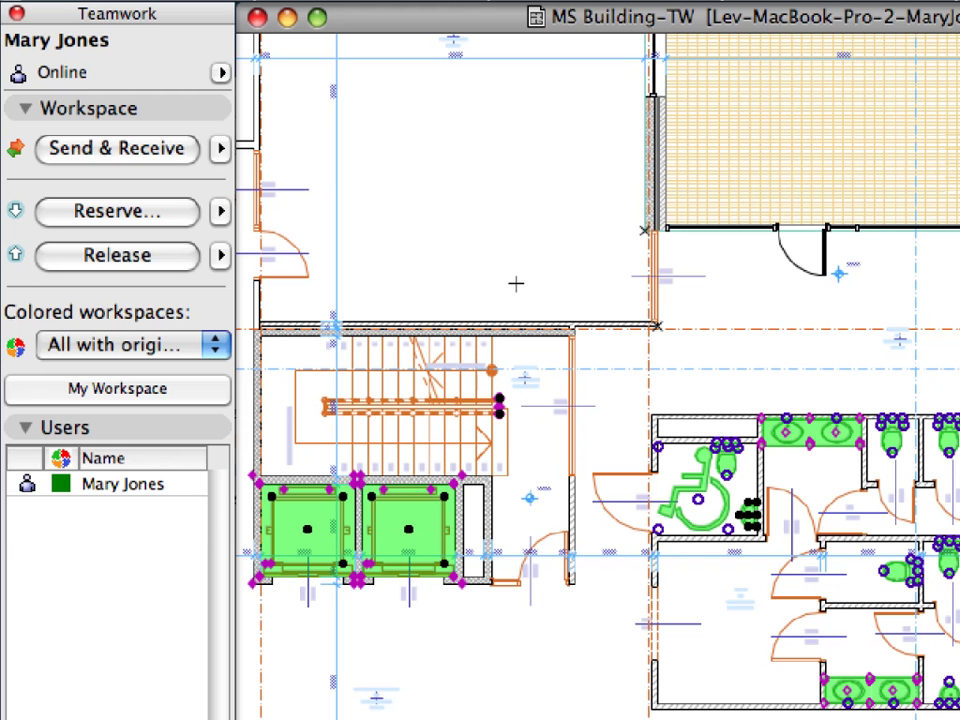
key(Escape)
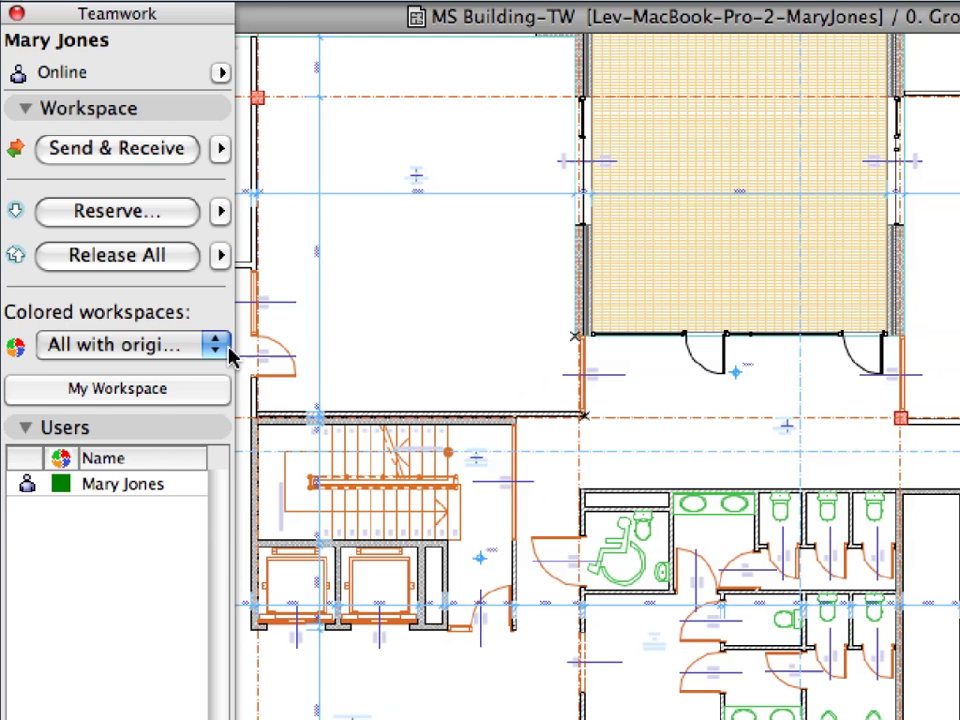
Switch the colored workspaces mode to All with original Color.
click(215, 345)
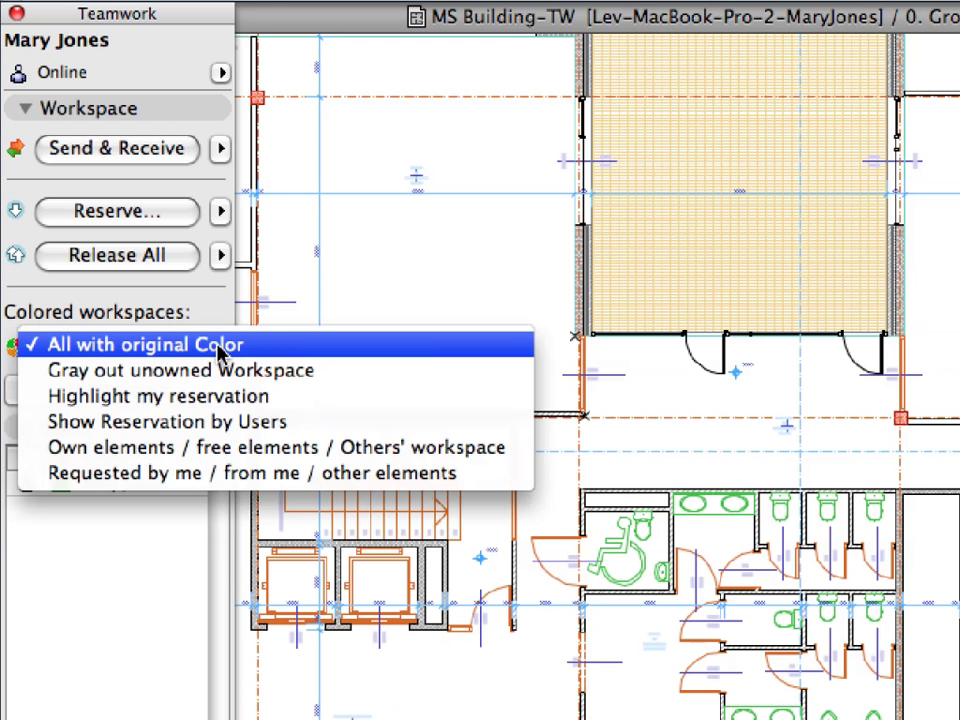
click(435, 316)
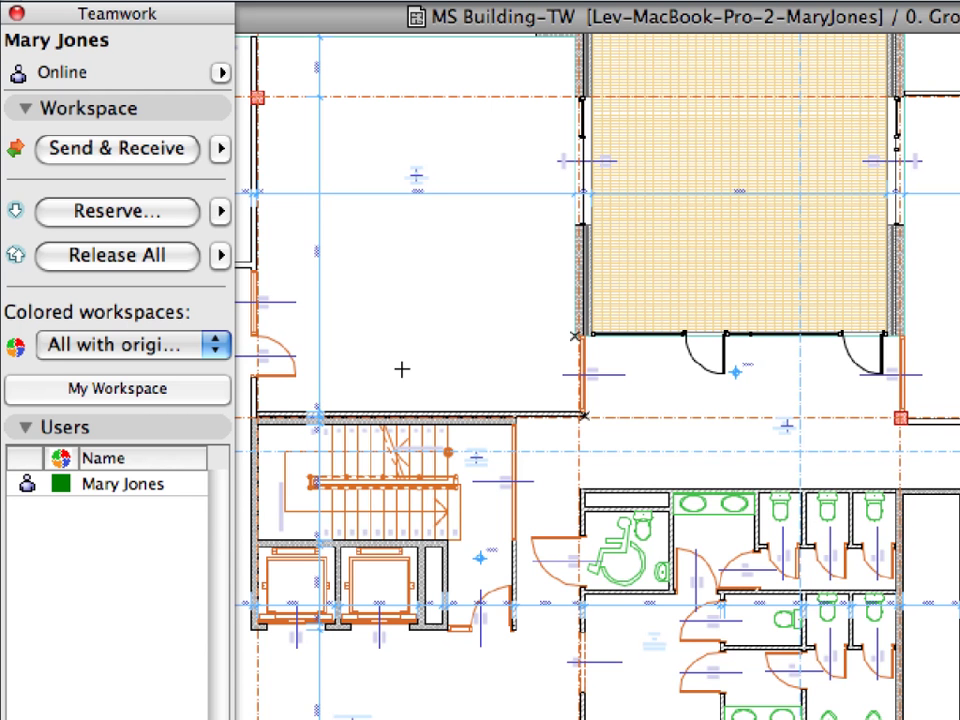
click(220, 348)
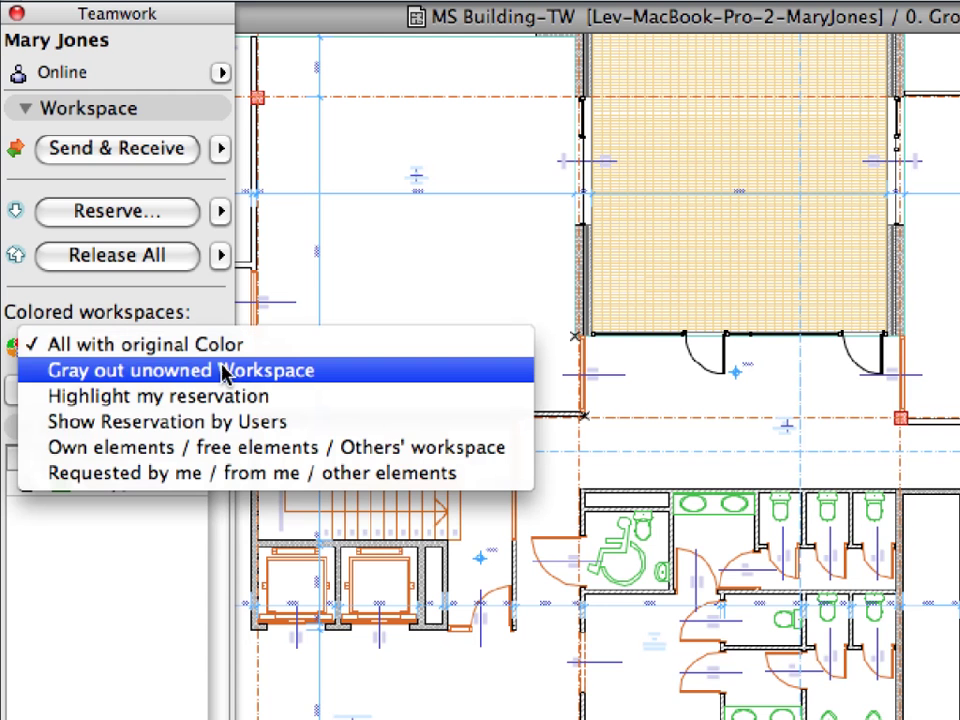
Set colored workspaces to Gray out unowned Workspace and pan to the area below the restrooms.
click(412, 372)
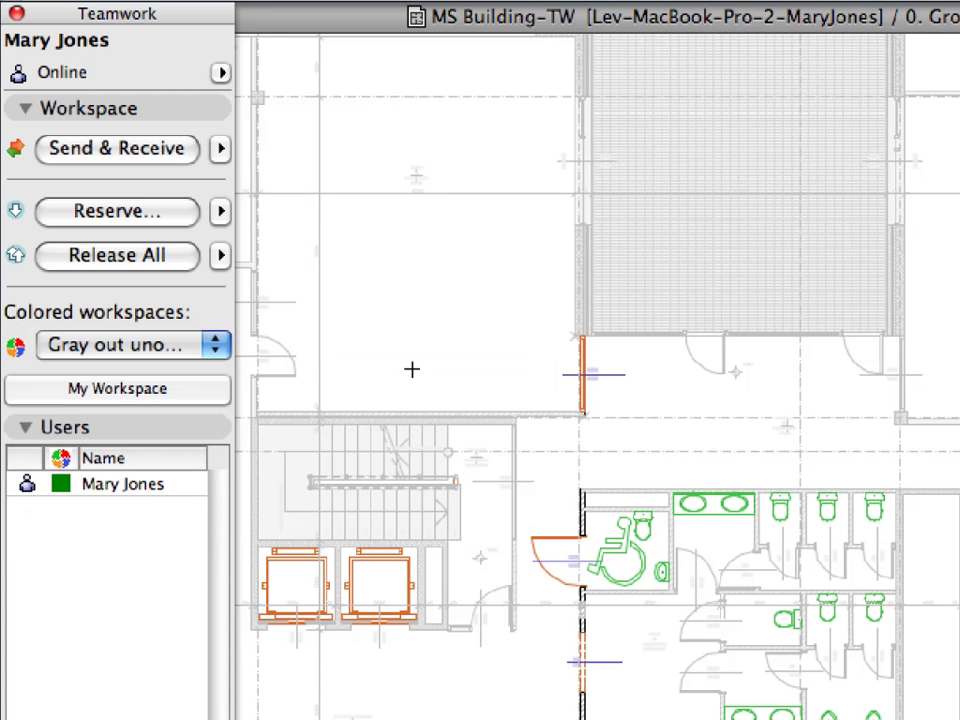
middle_drag(545, 660, 542, 452)
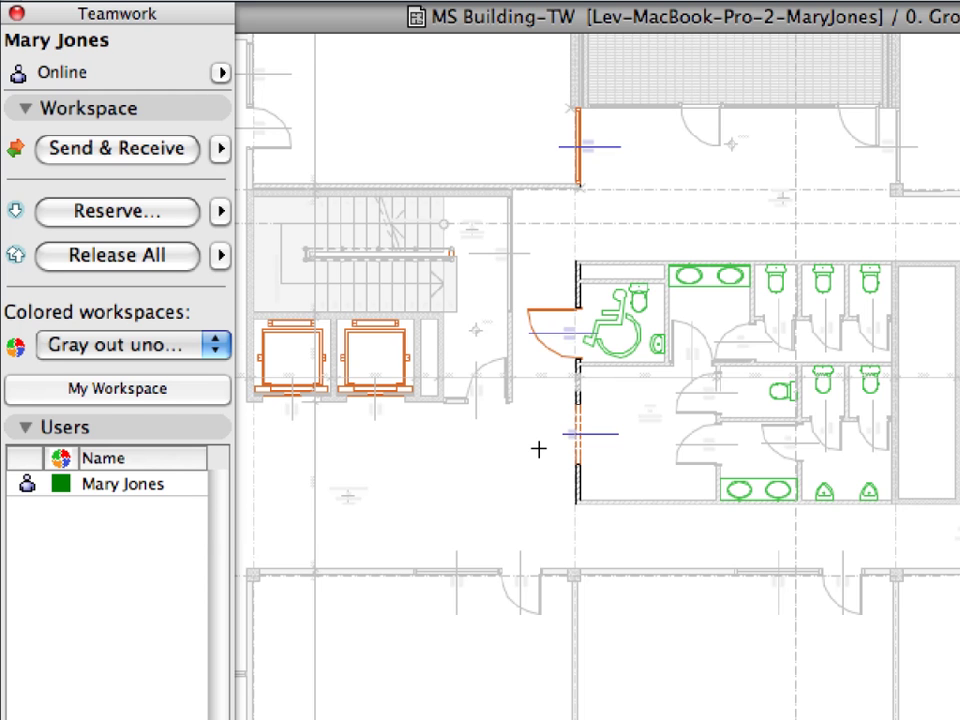
click(216, 346)
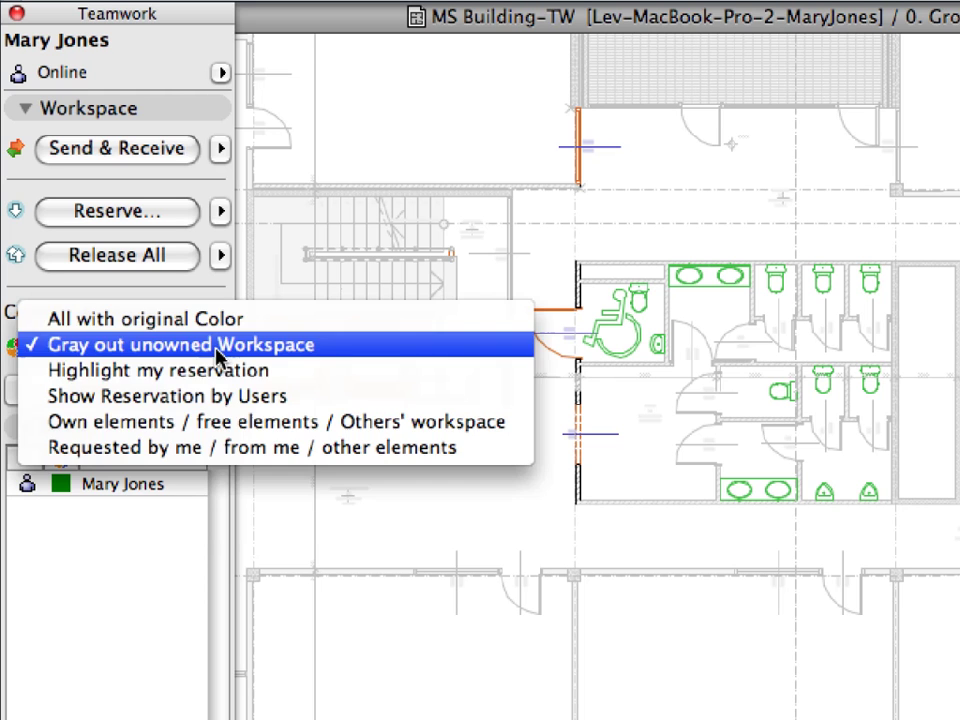
Switch to Highlight my reservation, drawing the reserved lifts, toilets and walls in red.
click(419, 380)
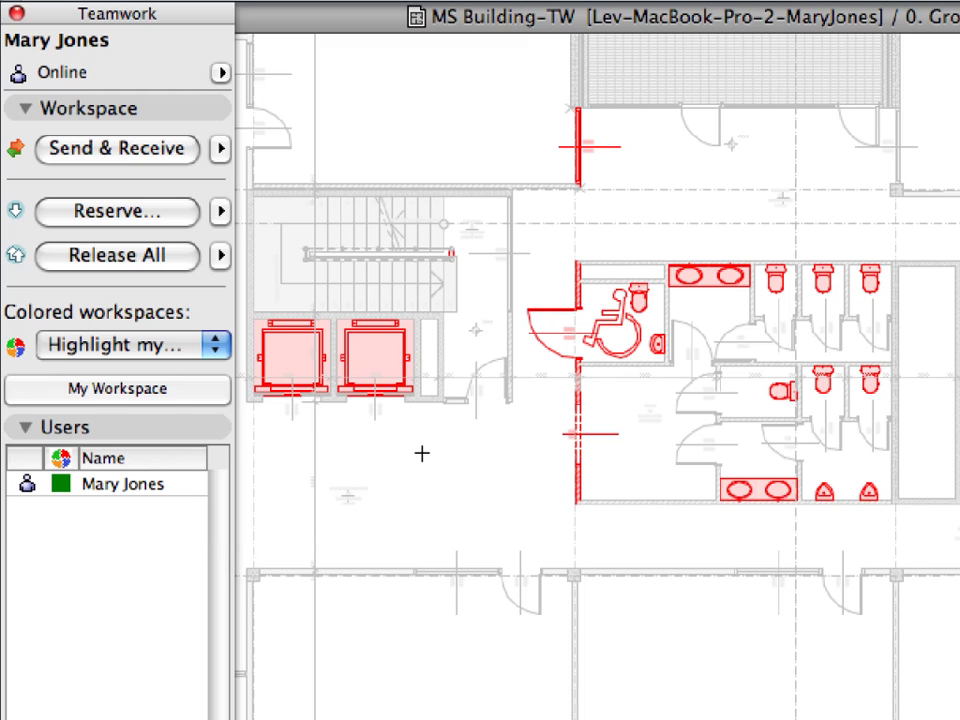
click(210, 345)
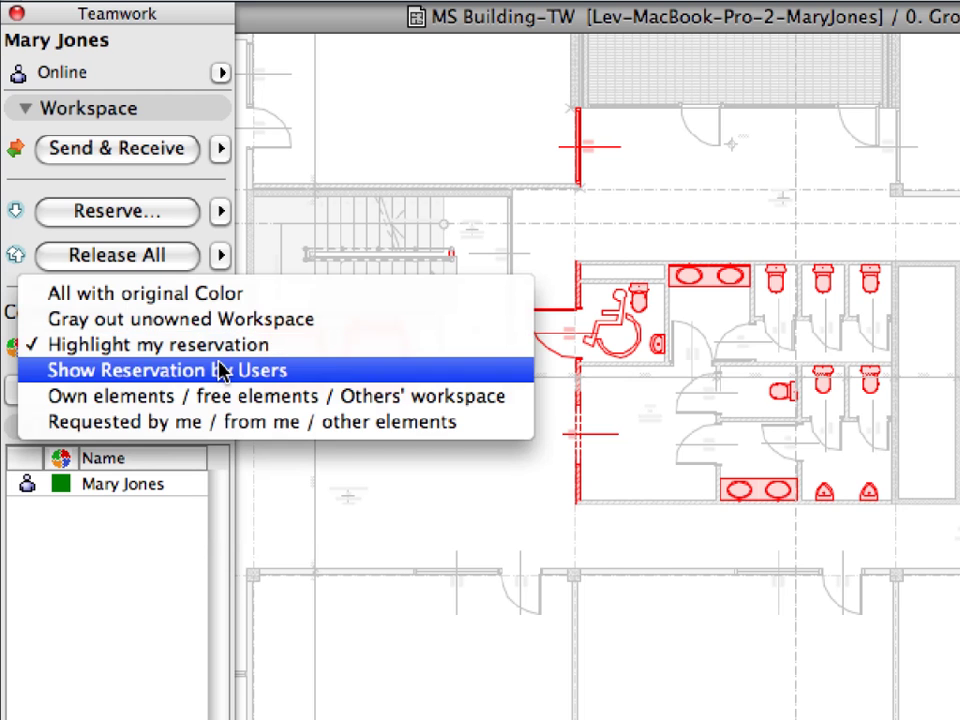
Return colored workspaces to Show Reservation by Users and select the user in the Users list.
click(390, 372)
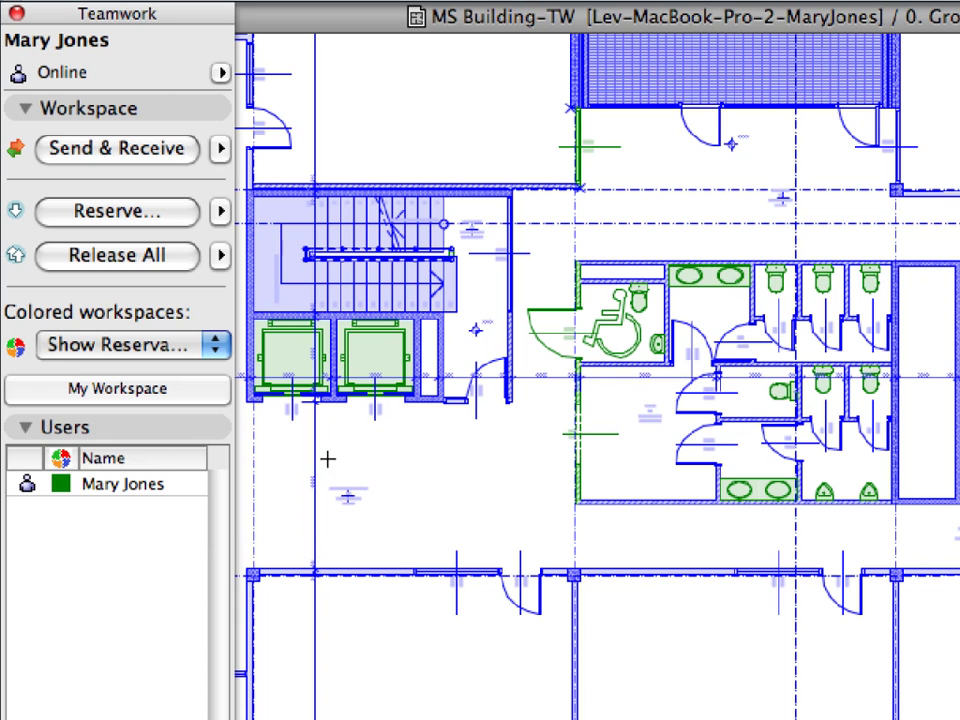
click(154, 485)
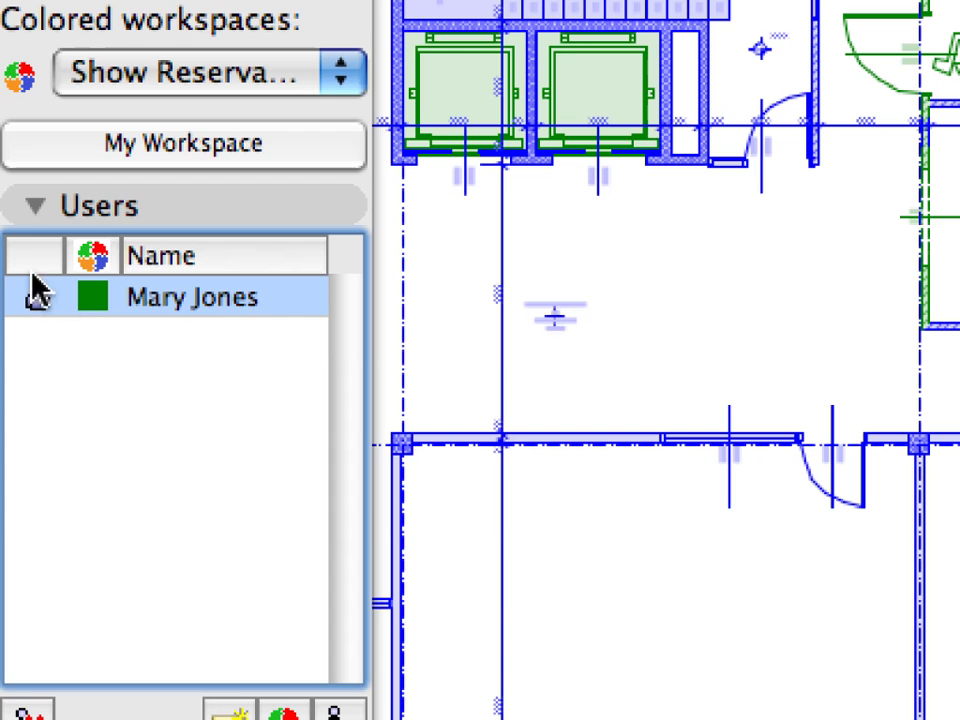
Change the user's colour swatch in the Users list from green to orange.
click(36, 298)
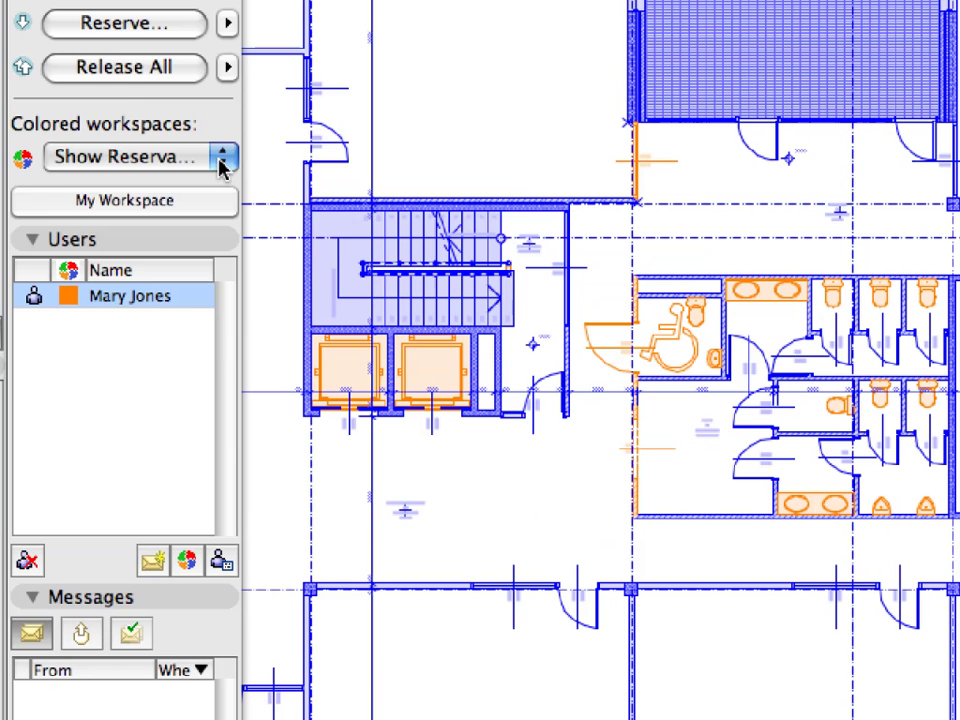
Set the colored workspaces mode to 'Highlight my reservation', showing reserved lifts and restroom fixtures in red.
click(222, 72)
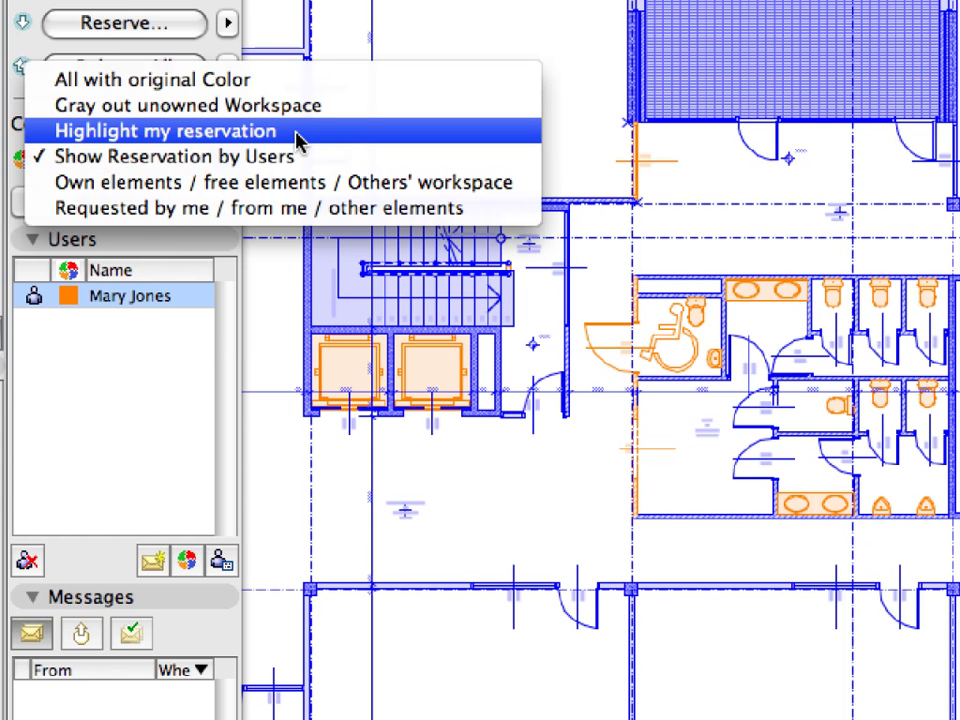
click(370, 145)
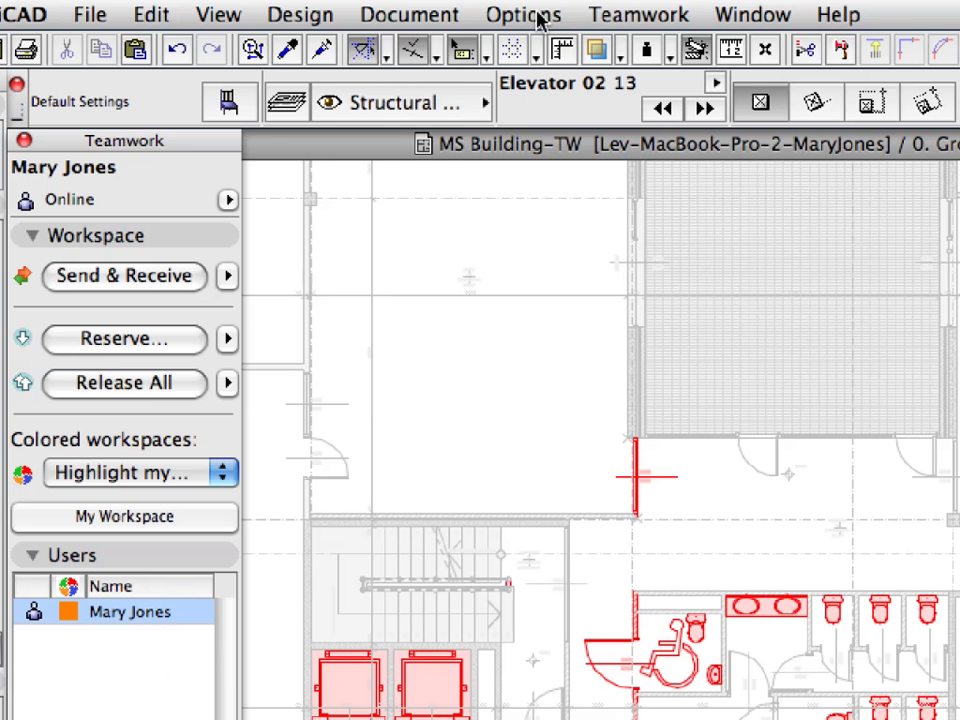
Open Options > Work Environment > On-Screen Options to view the Teamwork Workspace Colors.
click(535, 16)
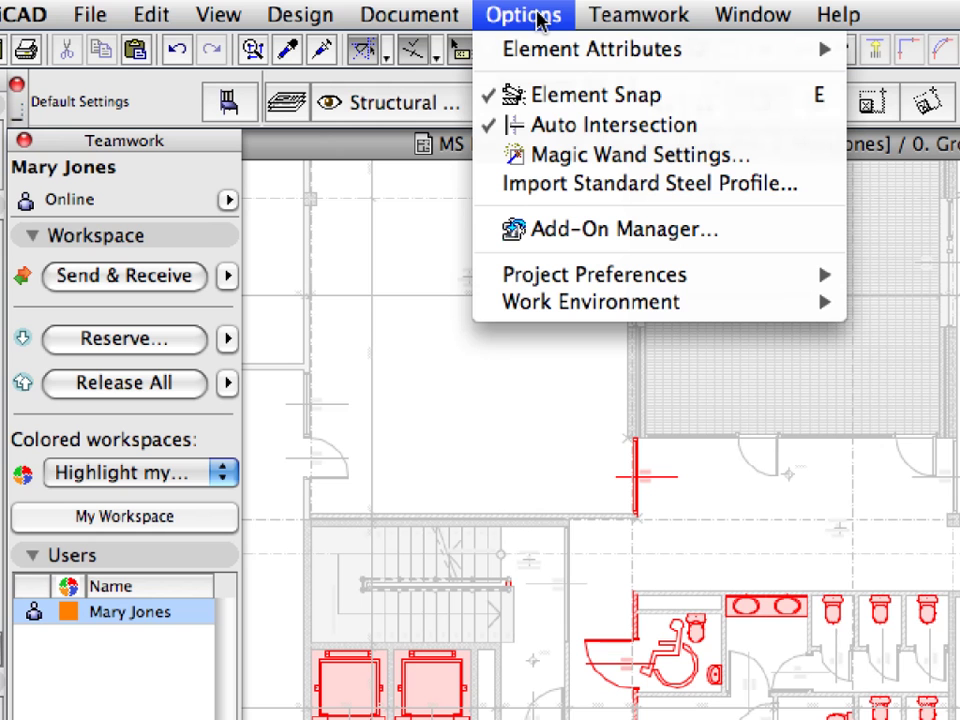
mouse_move(703, 312)
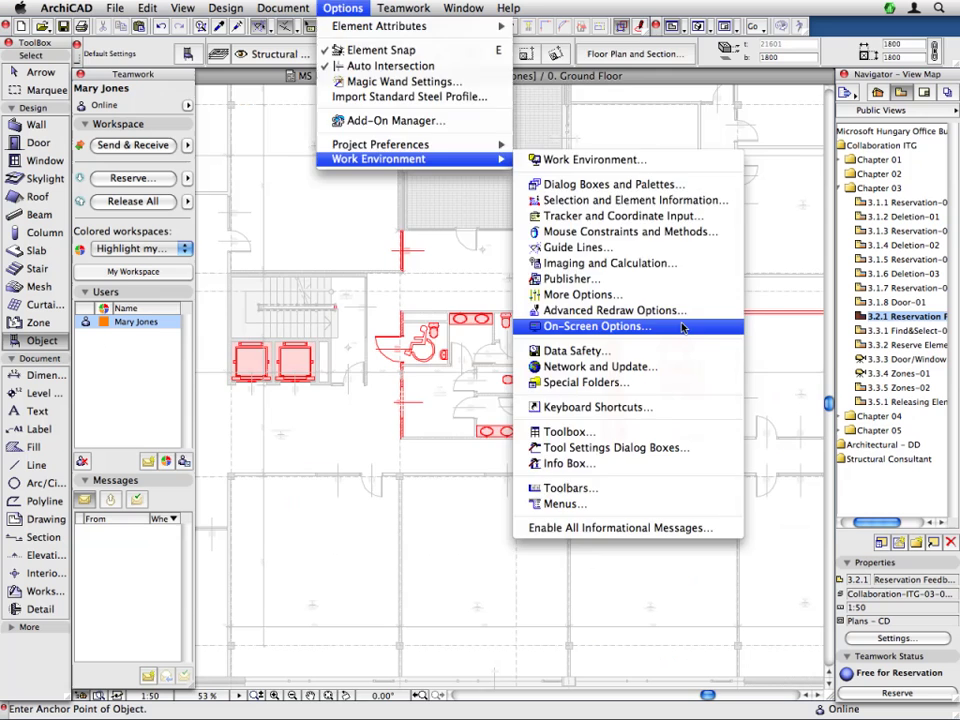
click(815, 622)
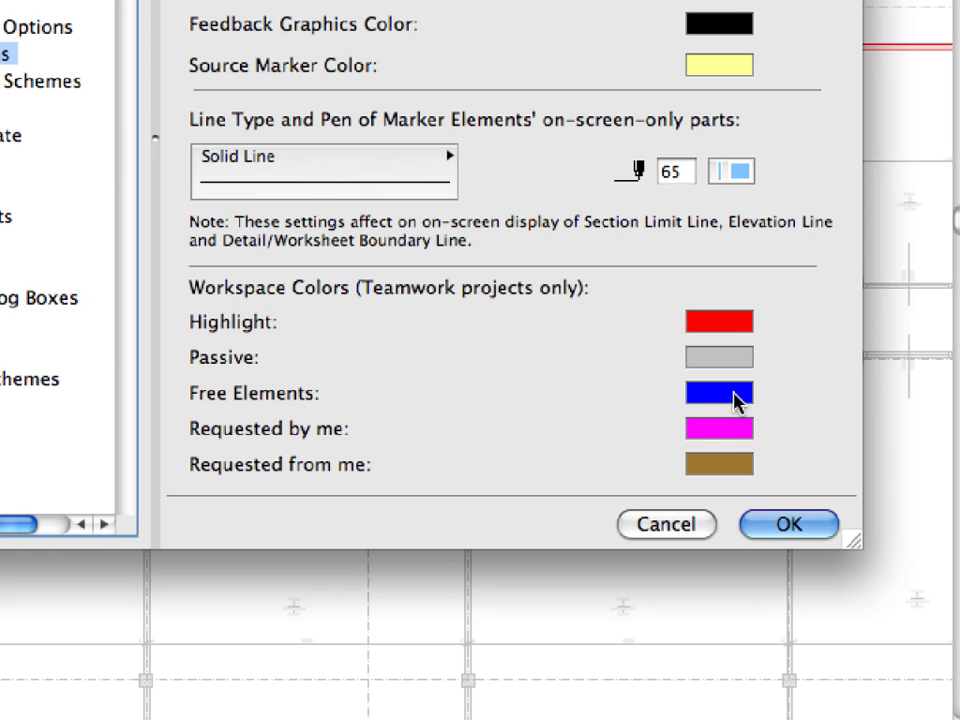
Cancel the Work Environment preferences without changing any Teamwork workspace colours.
click(706, 526)
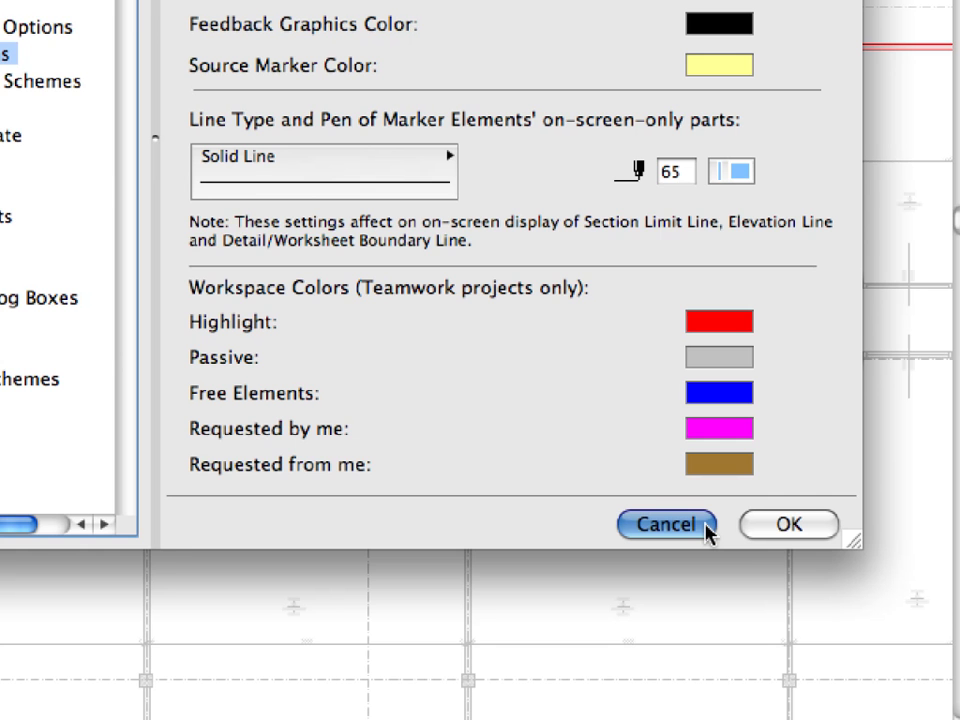